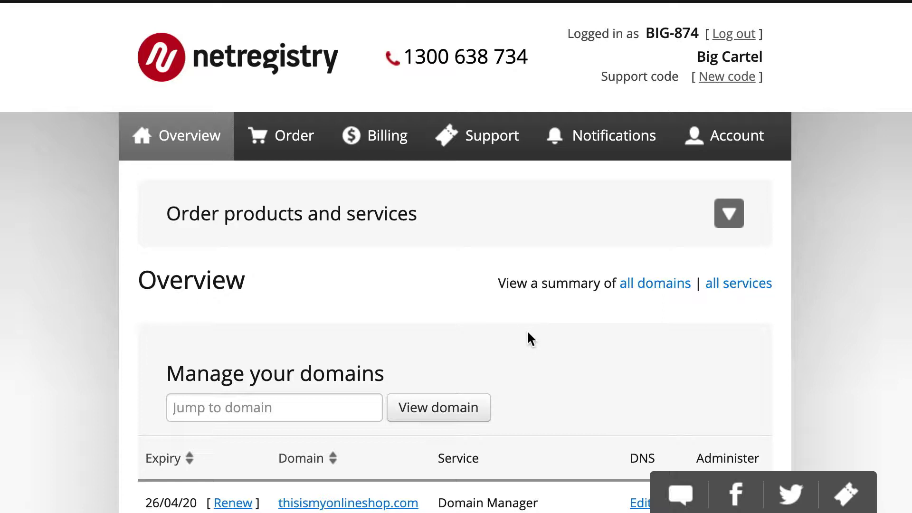
# Open Edit DNS for thisismyonlineshop.com and expand its Domain Menu to show Zone Manager
pyautogui.scroll(-3, 569, 353)
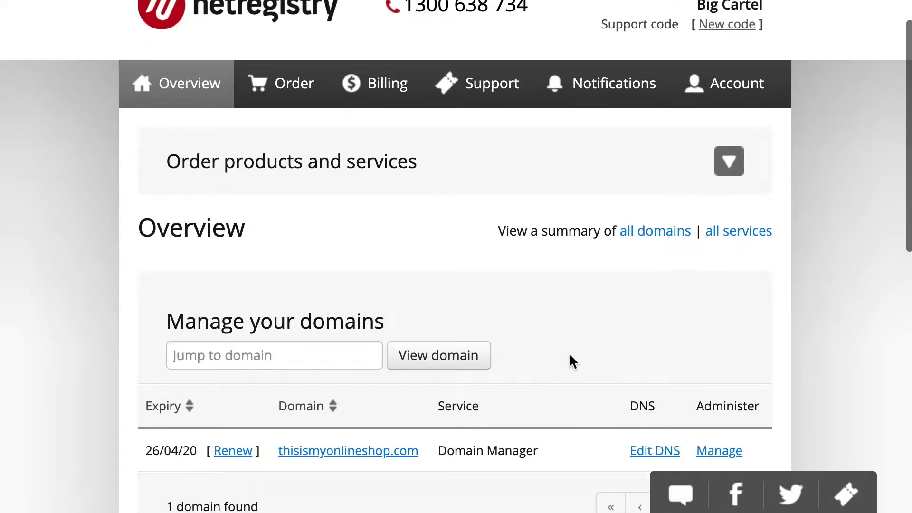
pyautogui.scroll(-3, 579, 297)
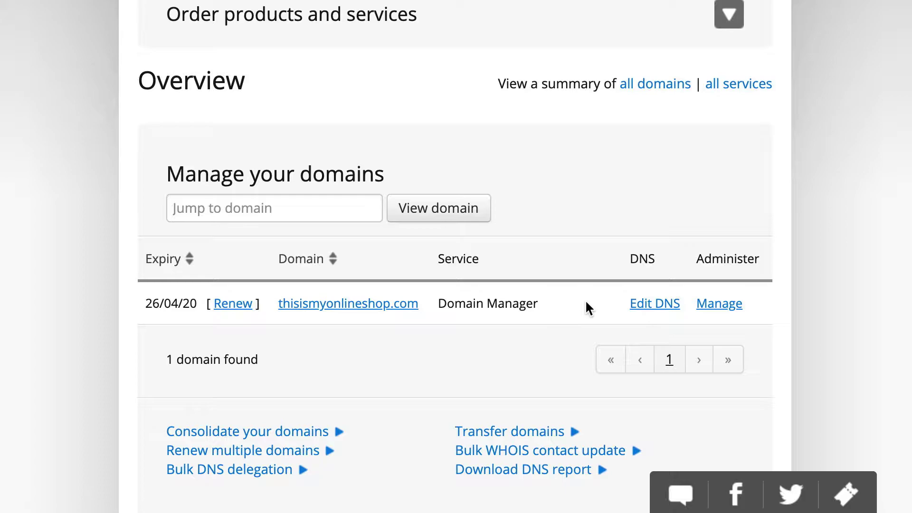
pyautogui.click(637, 305)
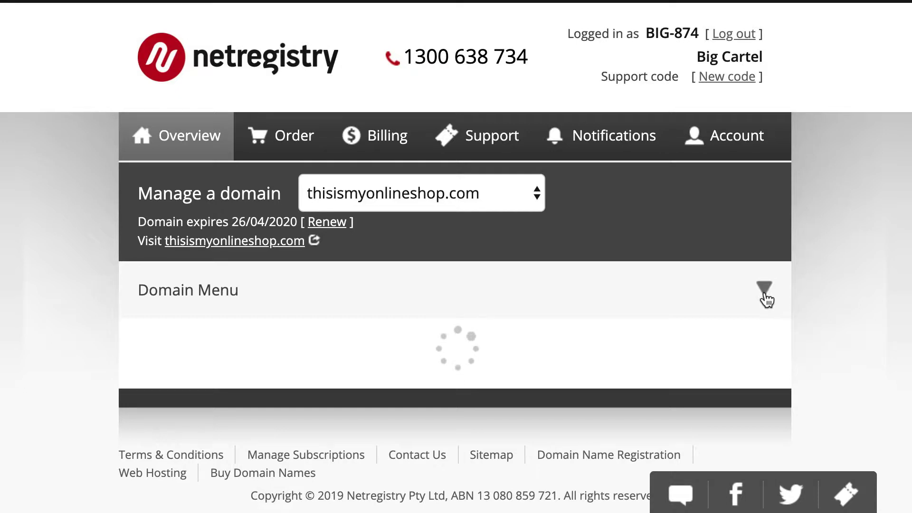
pyautogui.click(765, 297)
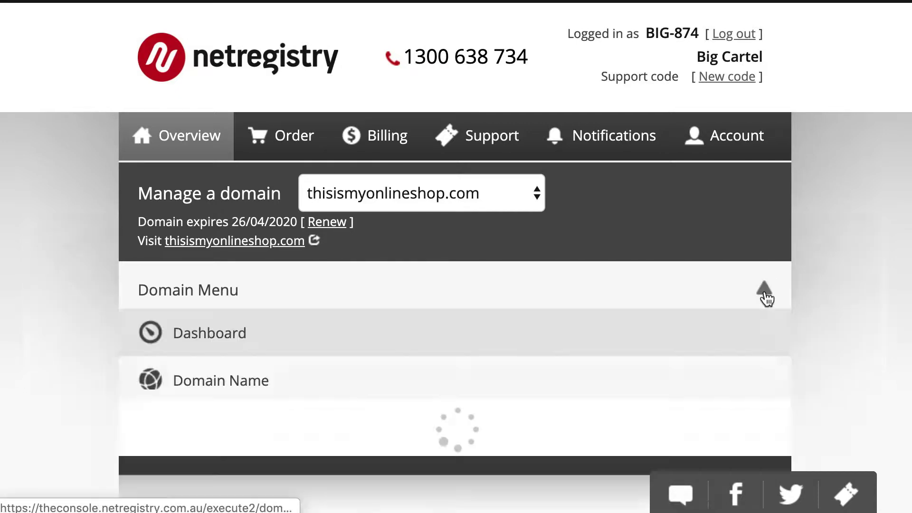
pyautogui.scroll(-3, 688, 363)
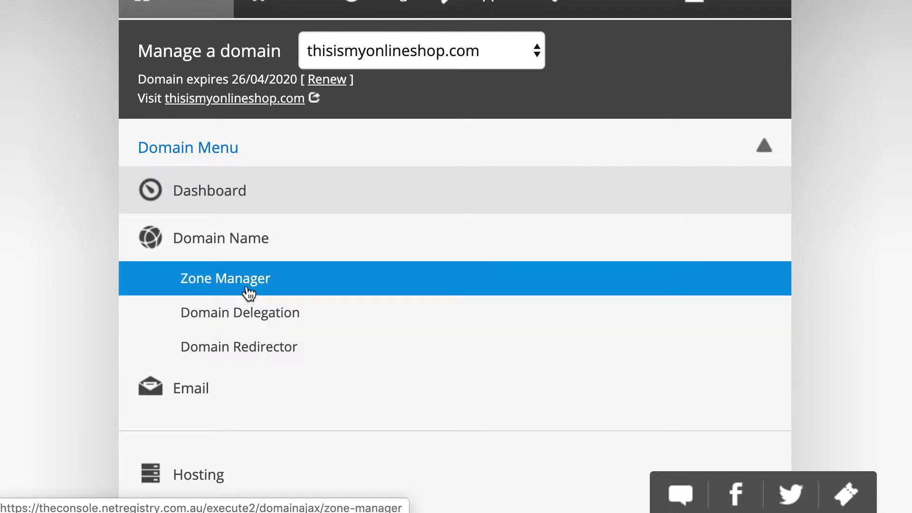
# In Zone Manager, remove the www A record pointing to 202.124.241.178 and confirm
pyautogui.click(249, 293)
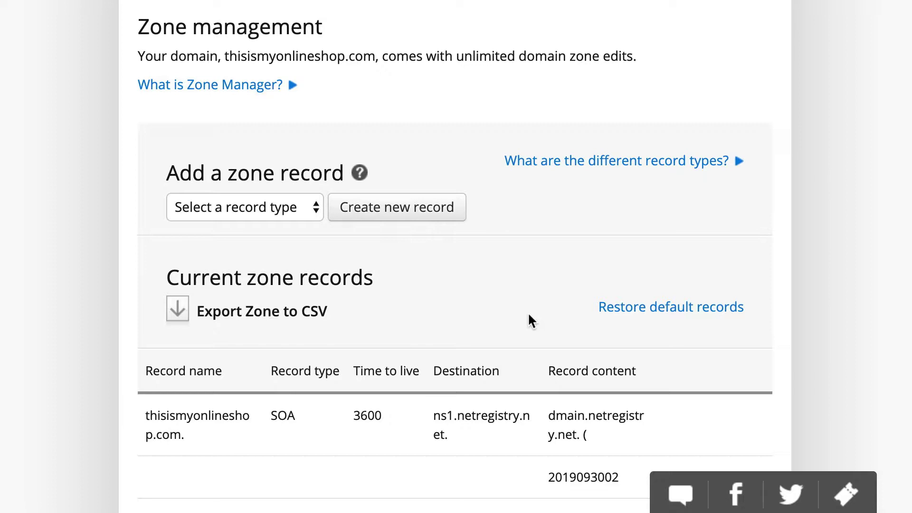
pyautogui.scroll(-9, 486, 291)
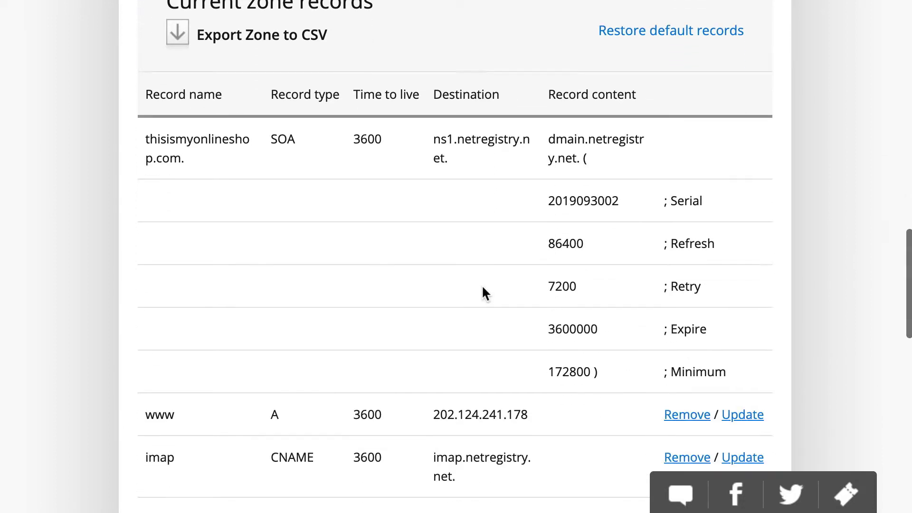
pyautogui.moveTo(176, 283); pyautogui.dragTo(143, 281)
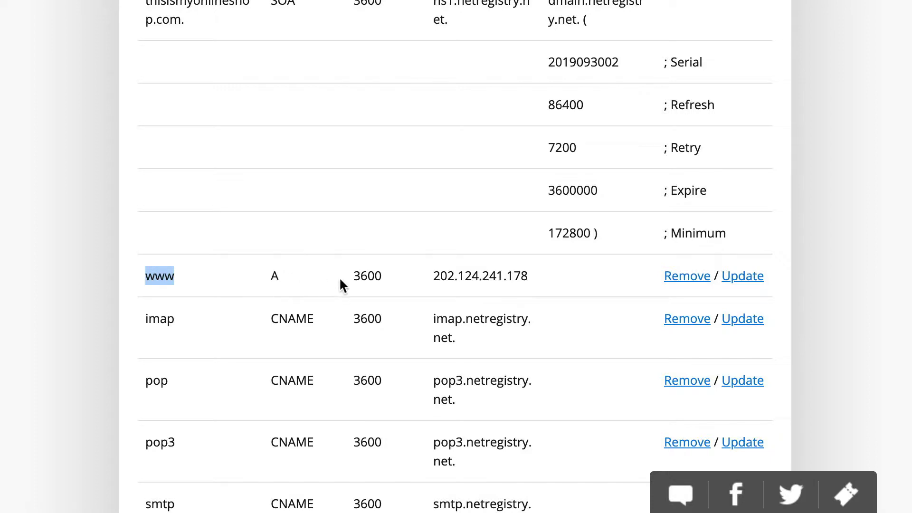
pyautogui.click(690, 277)
pyautogui.click(682, 242)
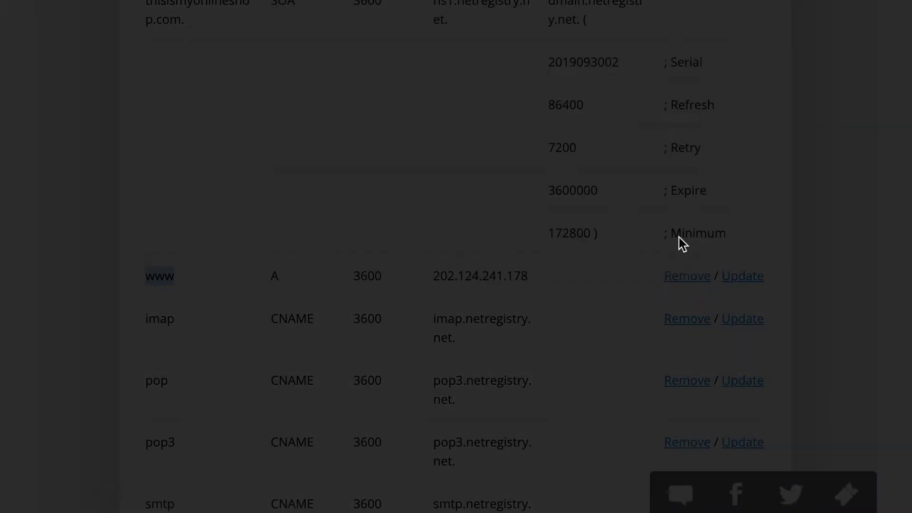
pyautogui.scroll(10, 454, 235)
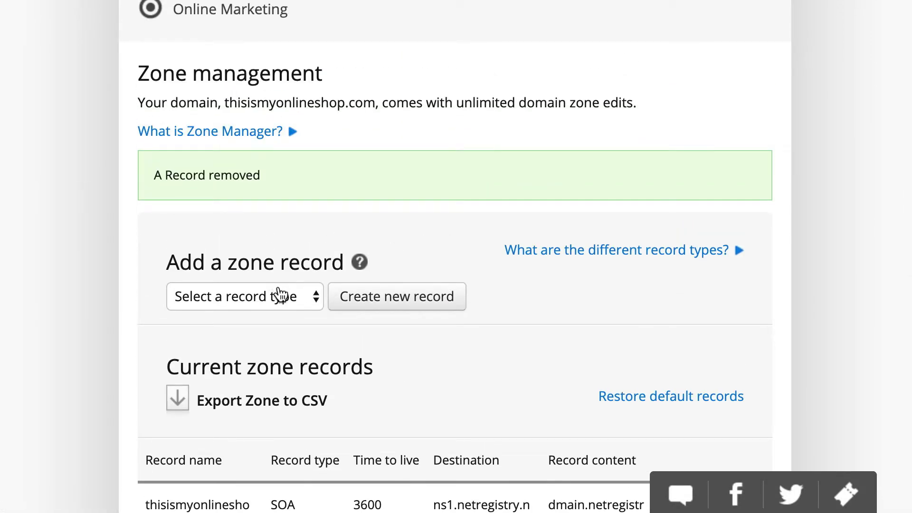
# Create a CNAME record named www pointing to bckeychains.bigcartel.com
pyautogui.click(277, 298)
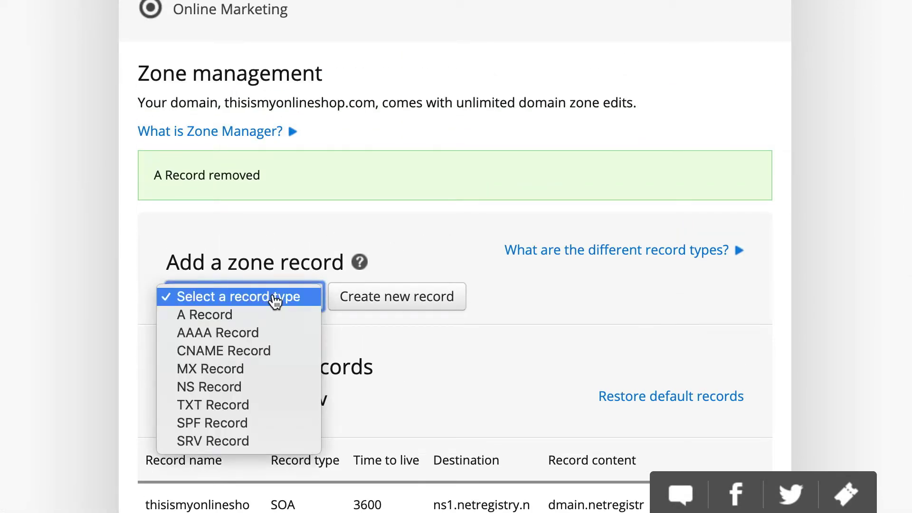
pyautogui.click(241, 352)
pyautogui.click(389, 300)
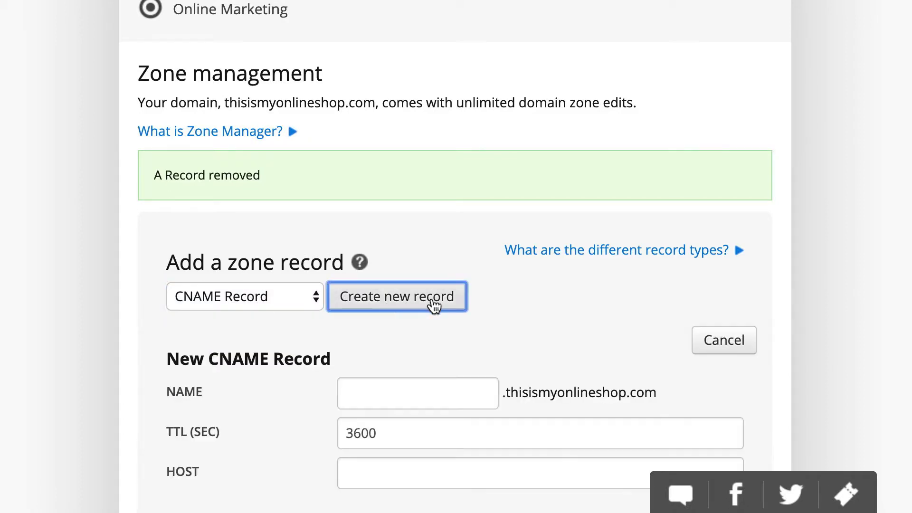
pyautogui.click(435, 398)
pyautogui.write('www')
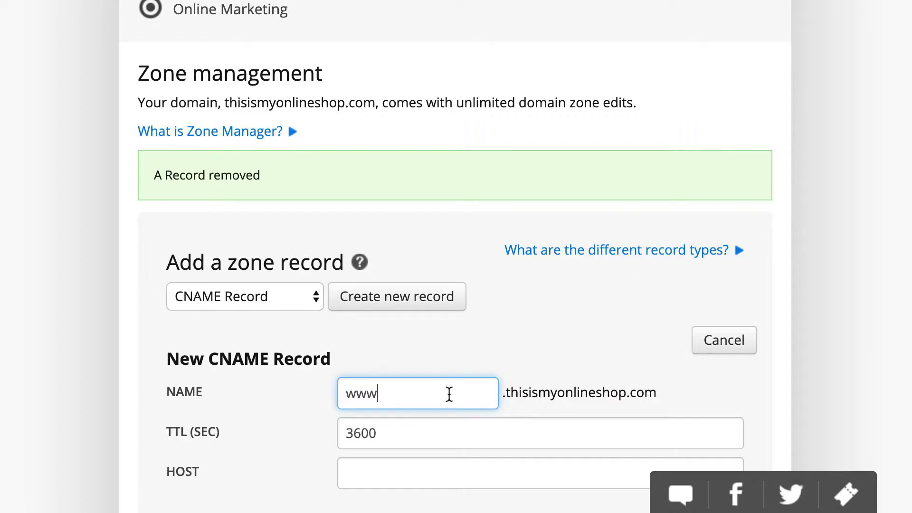
pyautogui.click(404, 472)
pyautogui.write('bc')
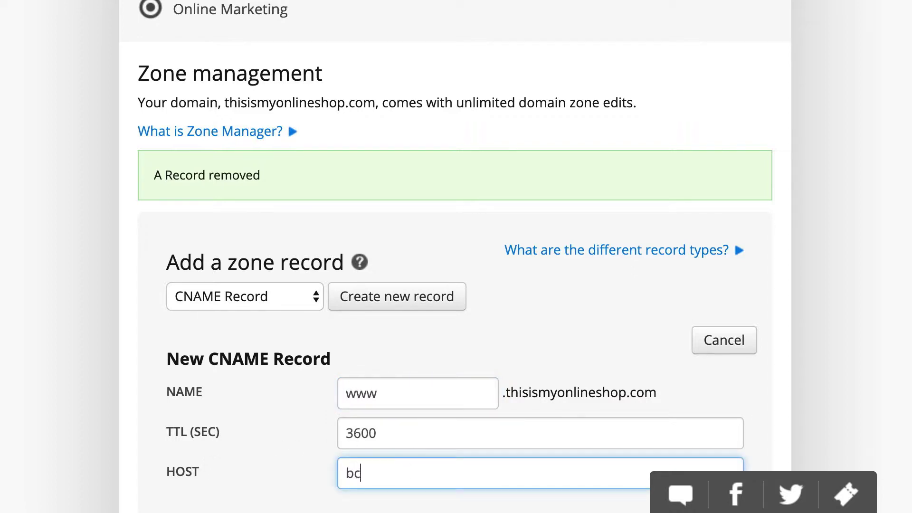
pyautogui.write('keychain')
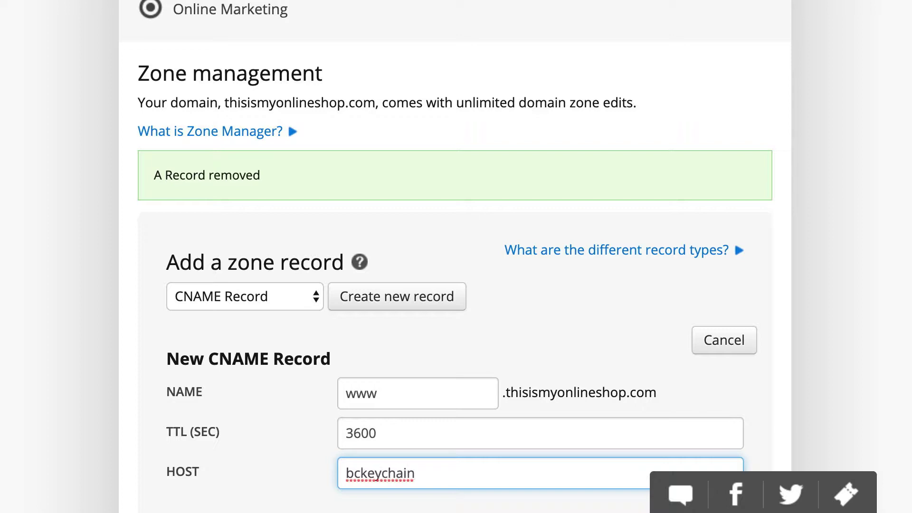
pyautogui.write('s.bigcartel.com')
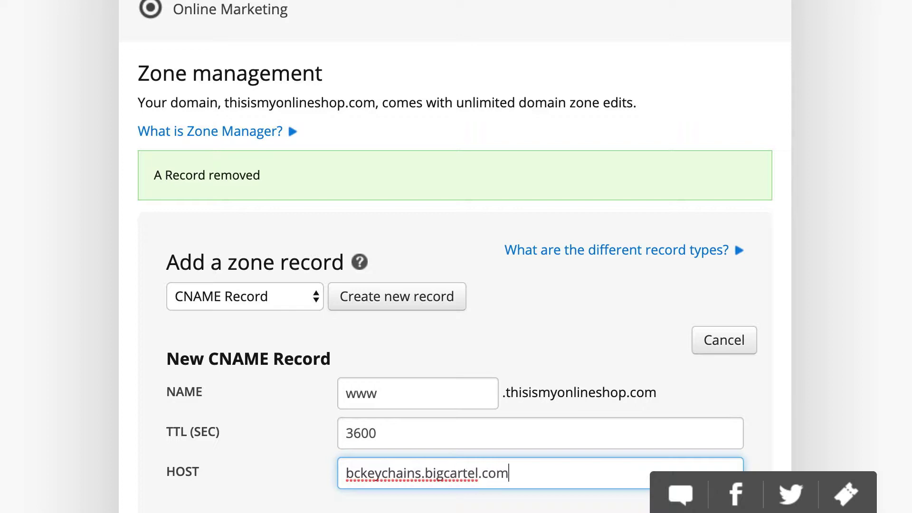
pyautogui.scroll(-3, 608, 358)
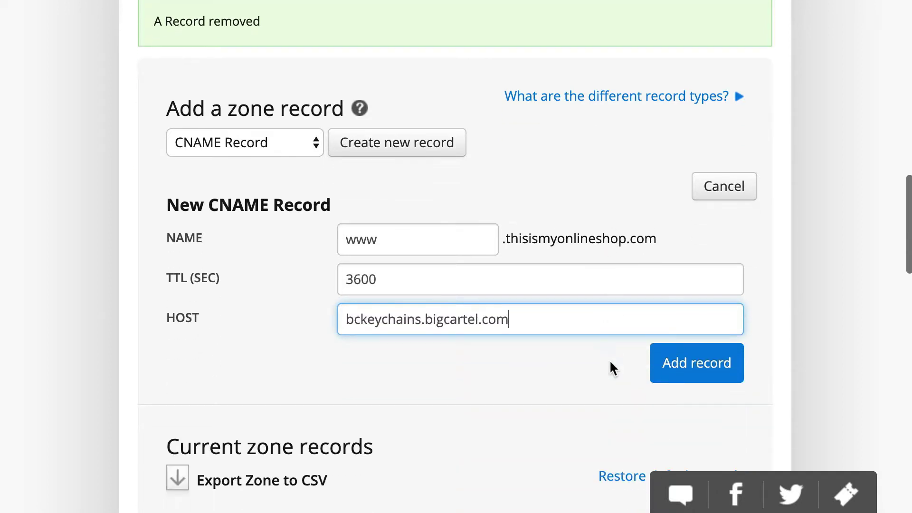
pyautogui.click(719, 375)
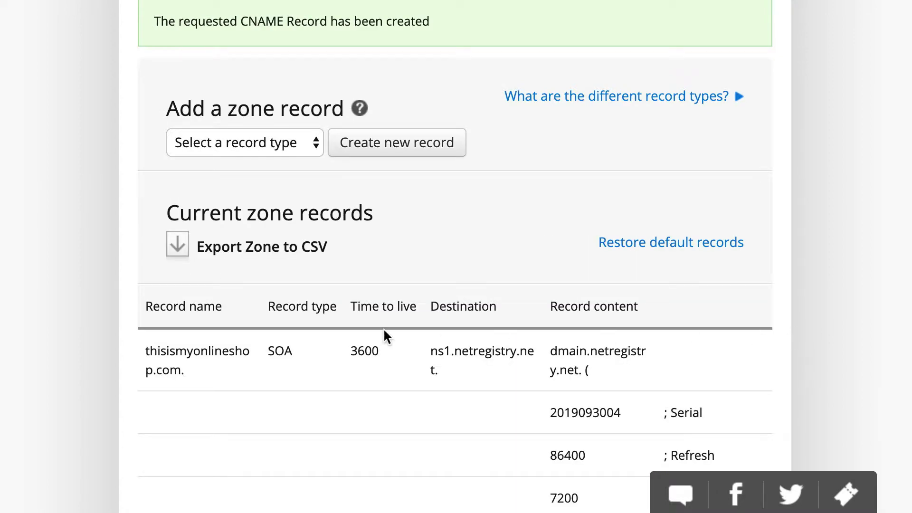
# Check the record list for the new www CNAME entry with TTL 3600
pyautogui.scroll(-7, 380, 333)
pyautogui.scroll(-5, 407, 346)
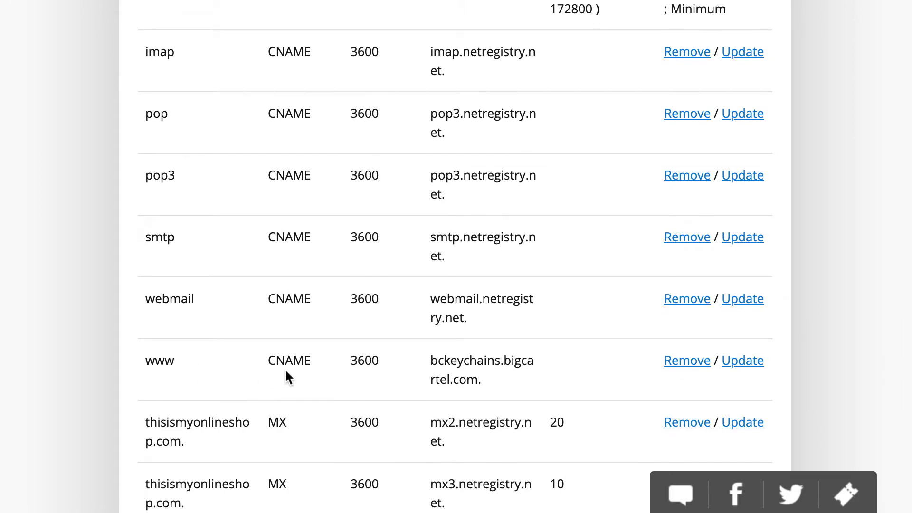
pyautogui.moveTo(508, 383); pyautogui.dragTo(175, 361)
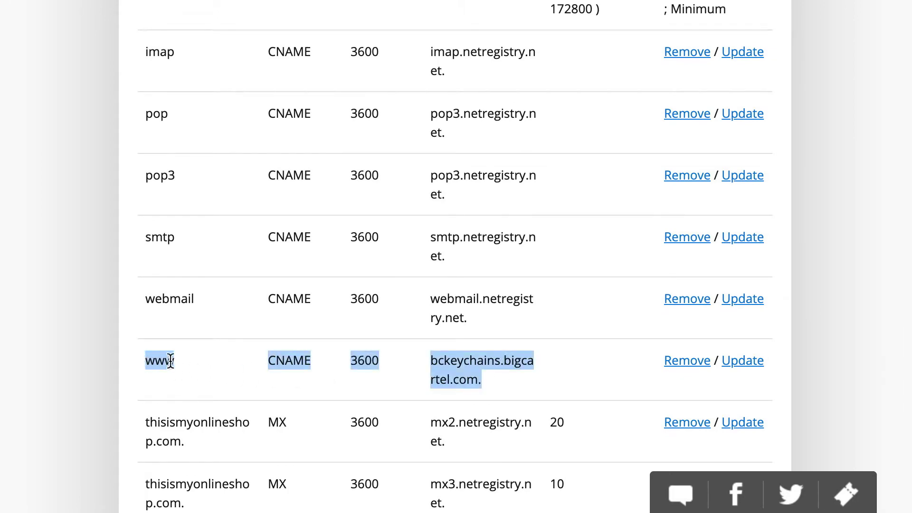
pyautogui.click(837, 372)
pyautogui.scroll(20, 838, 372)
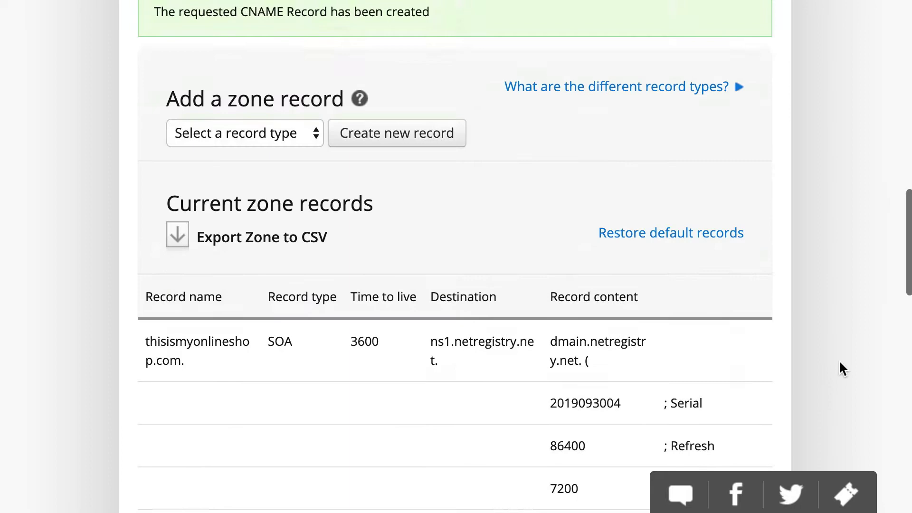
pyautogui.scroll(2, 827, 368)
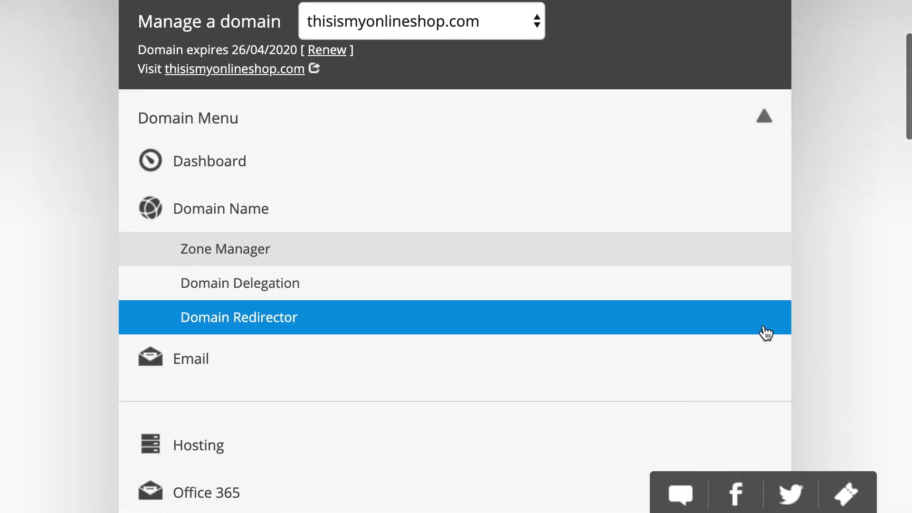
pyautogui.click(407, 326)
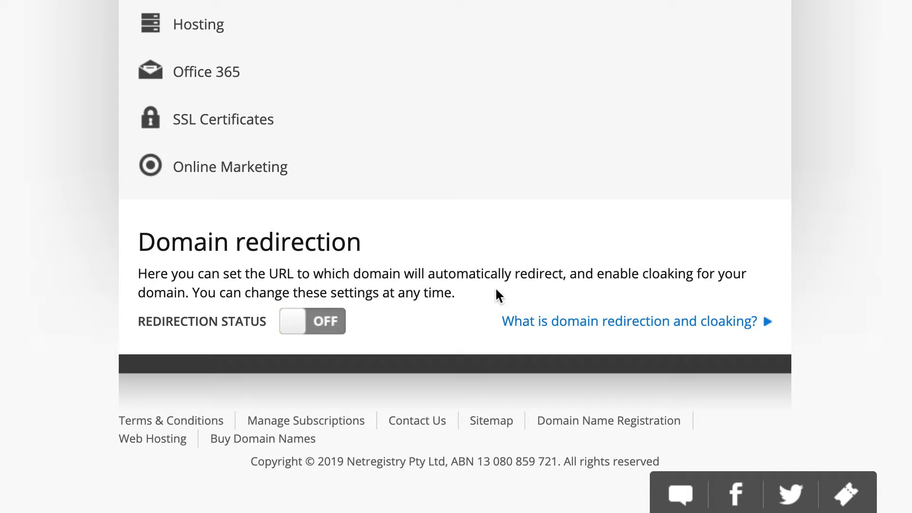
pyautogui.click(295, 325)
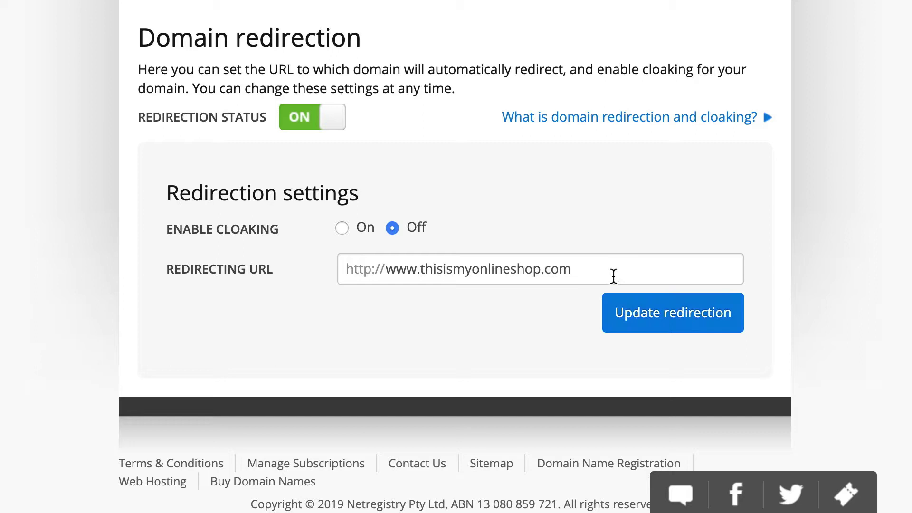
pyautogui.click(665, 324)
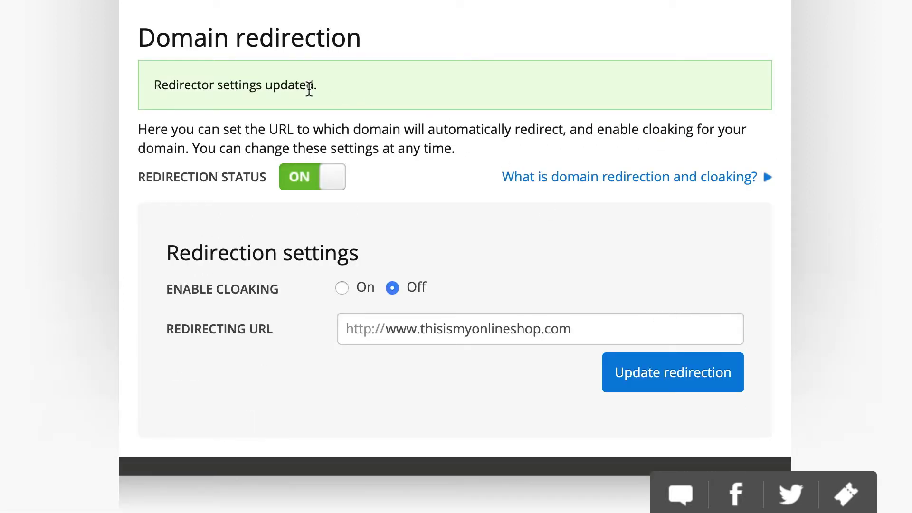
pyautogui.moveTo(571, 329); pyautogui.dragTo(388, 332)
pyautogui.press('super+c')
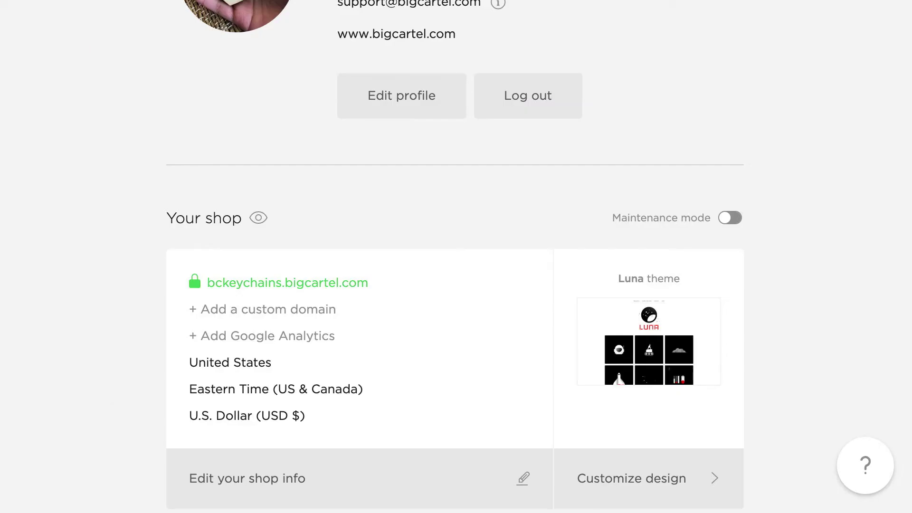
pyautogui.scroll(2, 343, 299)
pyautogui.scroll(3, 342, 299)
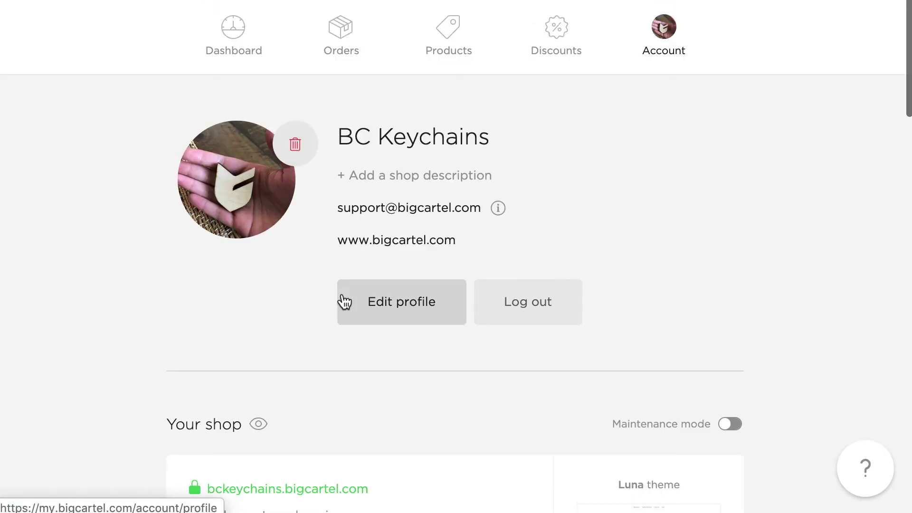
pyautogui.scroll(-4, 341, 299)
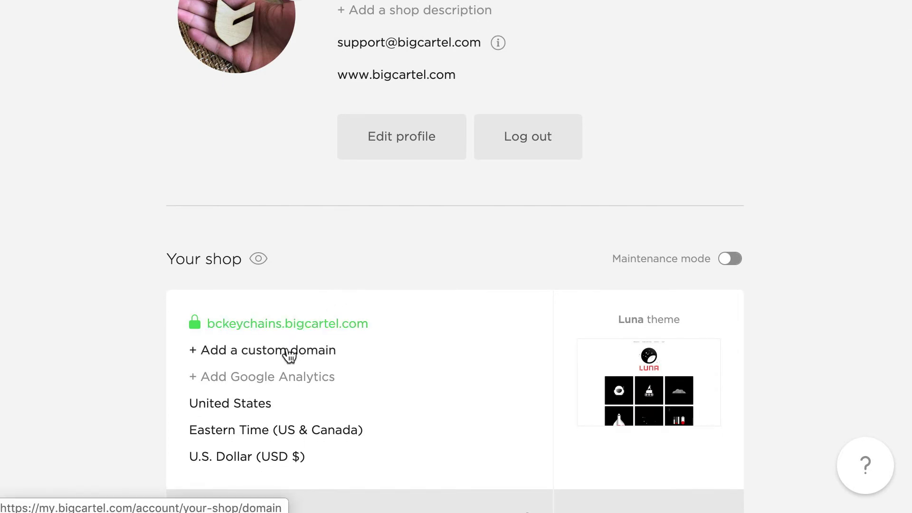
pyautogui.click(315, 351)
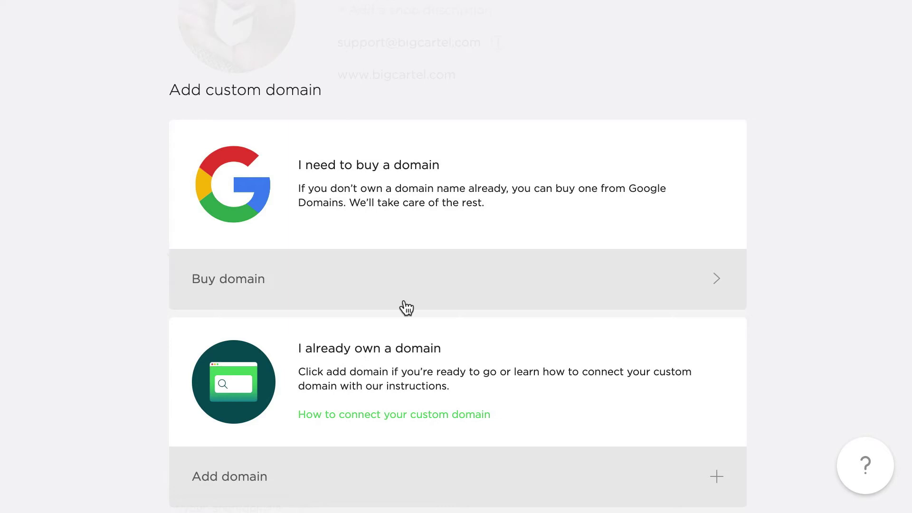
pyautogui.click(316, 460)
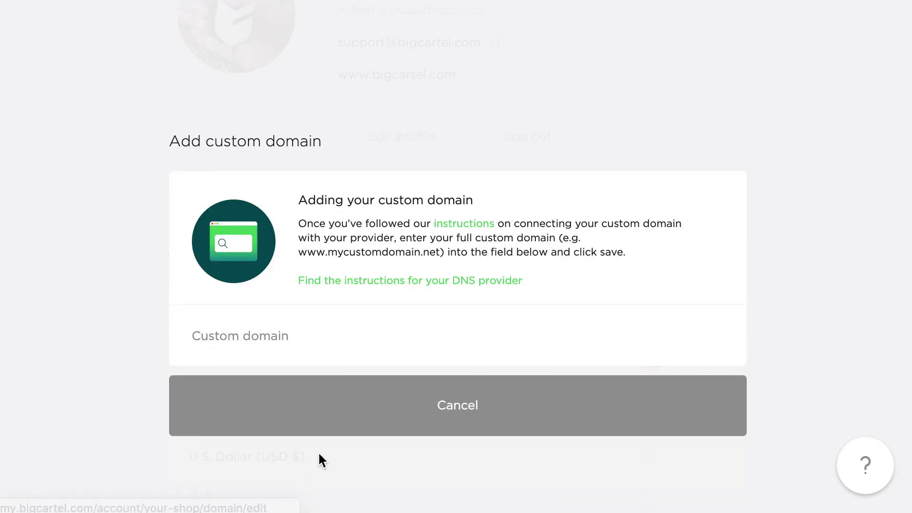
pyautogui.click(305, 328)
pyautogui.press('super+v')
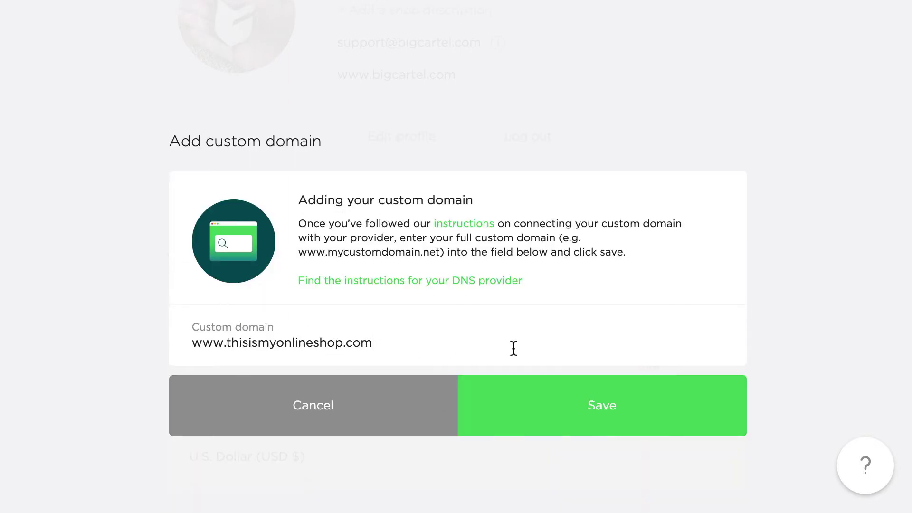
pyautogui.click(636, 417)
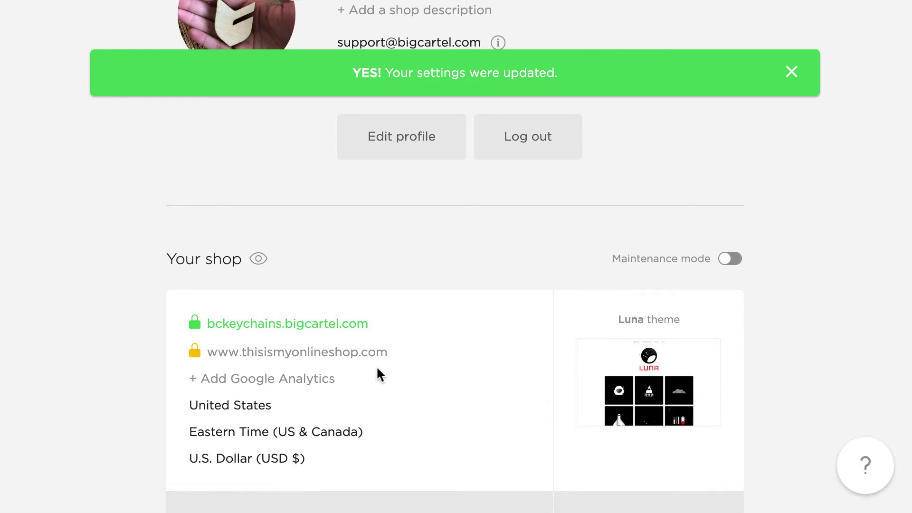
pyautogui.scroll(-2, 374, 362)
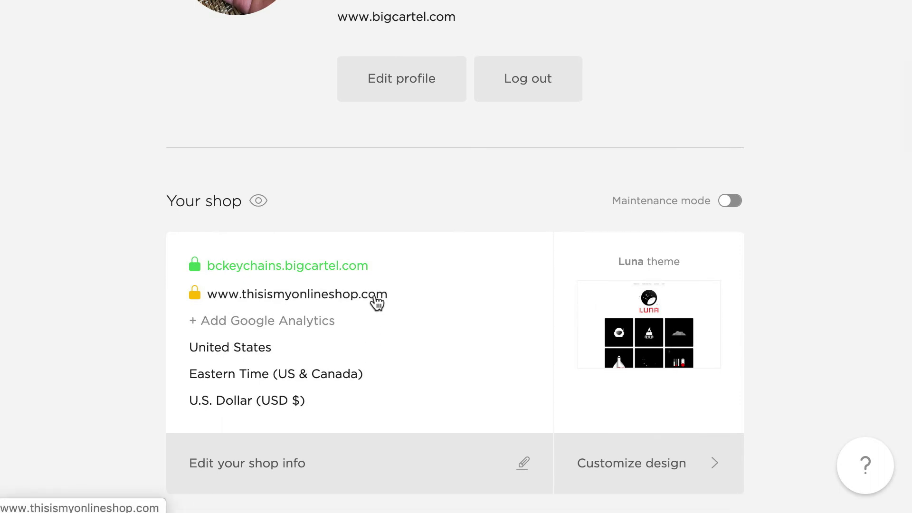
pyautogui.moveTo(196, 293)
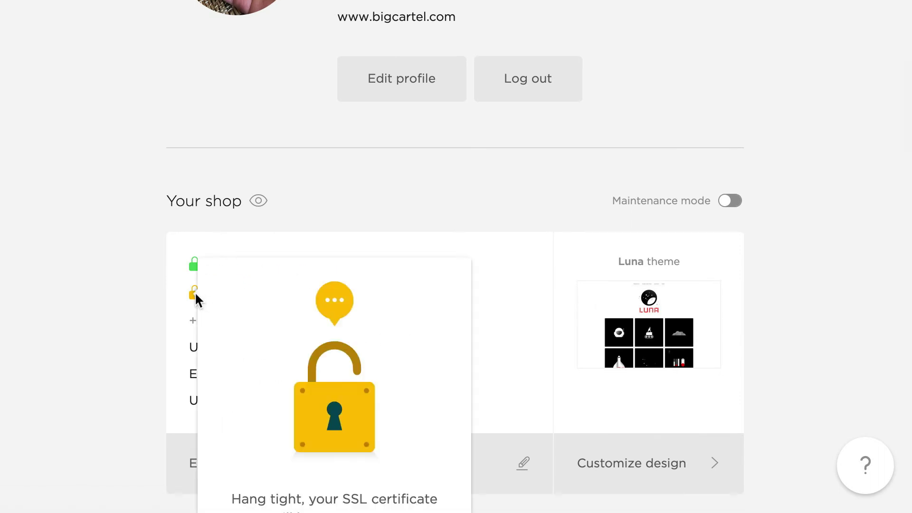
pyautogui.scroll(-2, 195, 294)
pyautogui.moveTo(197, 237)
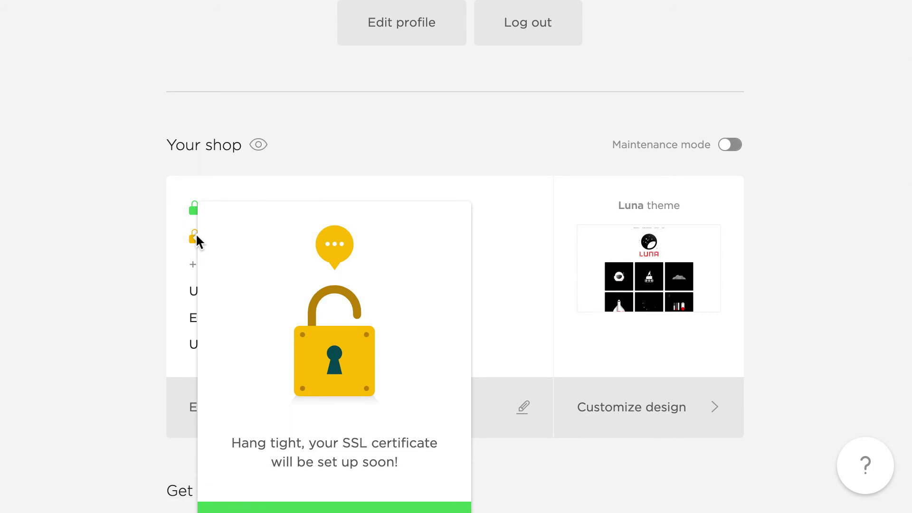